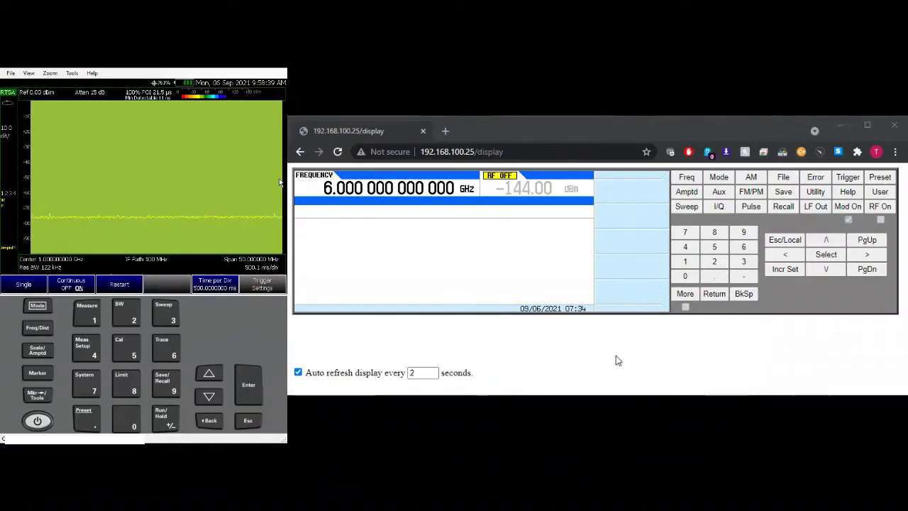
Open the Sweep/List softkey menu, showing Sweep Off, Step LIN, 101 points, 2 msec dwell.
{"action": "left_click", "coordinate": [693, 211]}
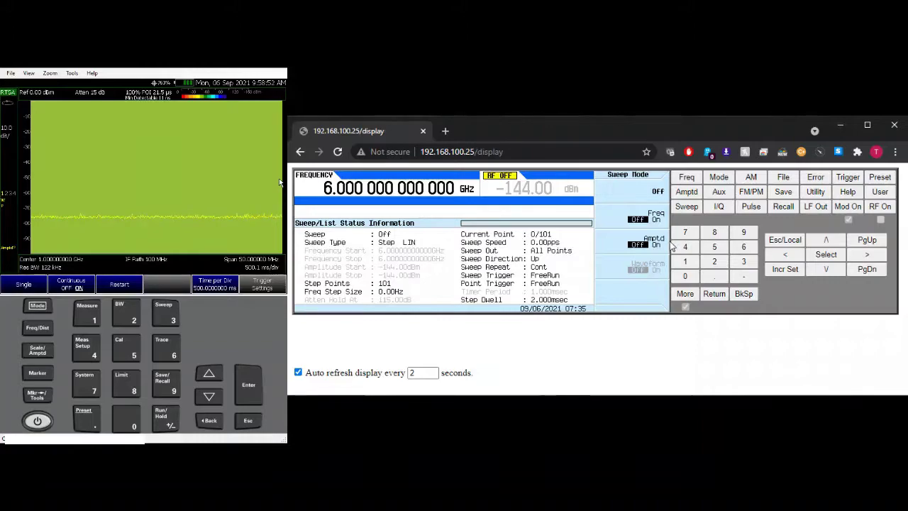
{"action": "left_click", "coordinate": [688, 208]}
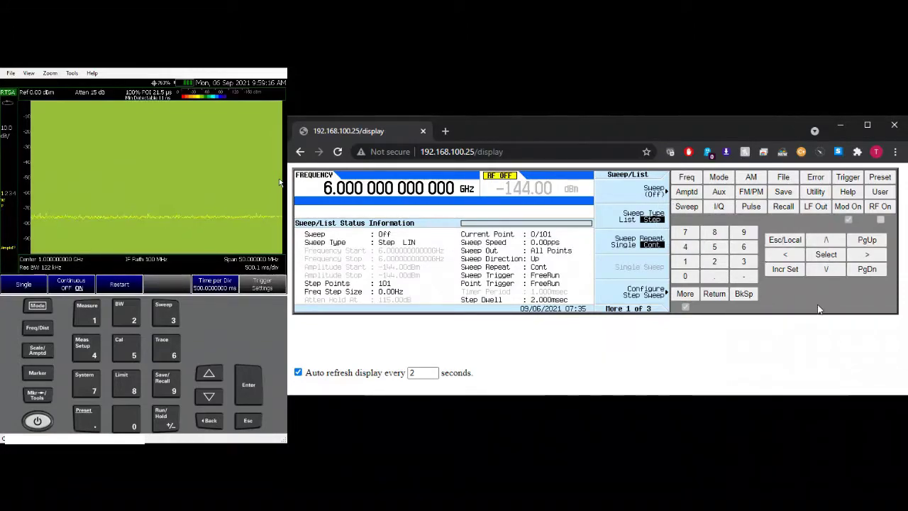
Preset the generator, set the amplitude to -30 dBm, and return to the Sweep/List menu.
{"action": "left_click", "coordinate": [882, 178]}
{"action": "left_click", "coordinate": [686, 207]}
{"action": "left_click", "coordinate": [686, 192]}
{"action": "left_click", "coordinate": [743, 277]}
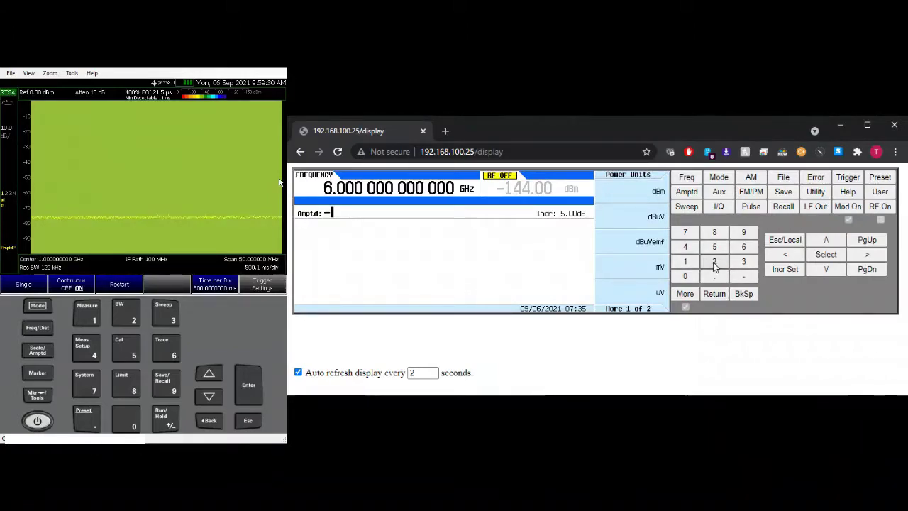
{"action": "left_click", "coordinate": [742, 263]}
{"action": "left_click", "coordinate": [685, 276]}
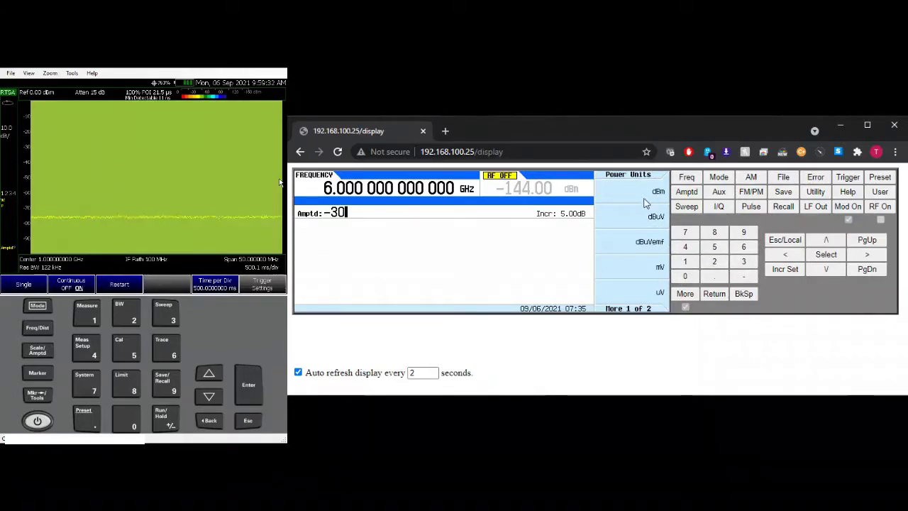
{"action": "left_click", "coordinate": [646, 193]}
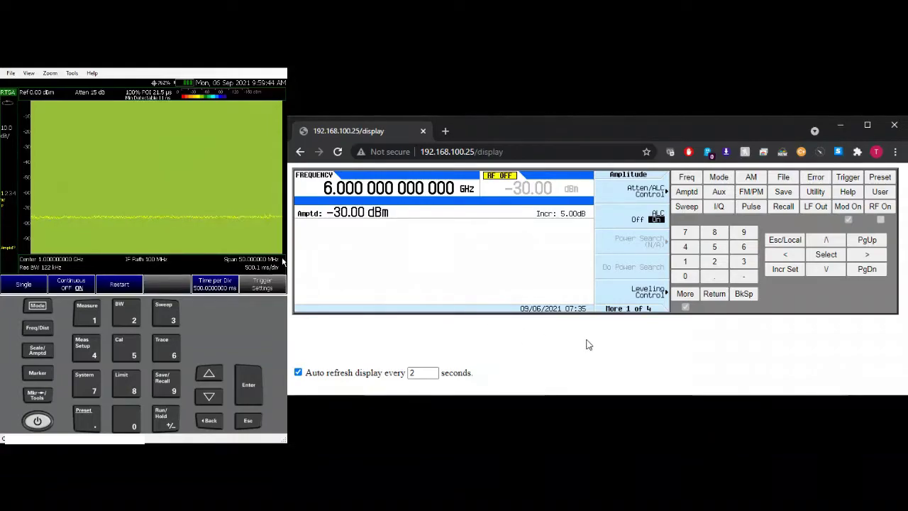
{"action": "left_click", "coordinate": [696, 211]}
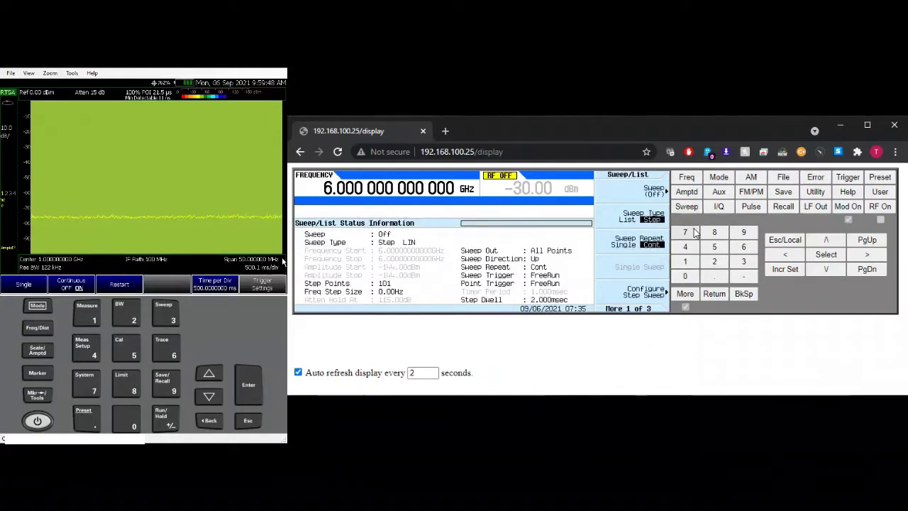
Open the Configure Step Sweep menu.
{"action": "left_click", "coordinate": [664, 300]}
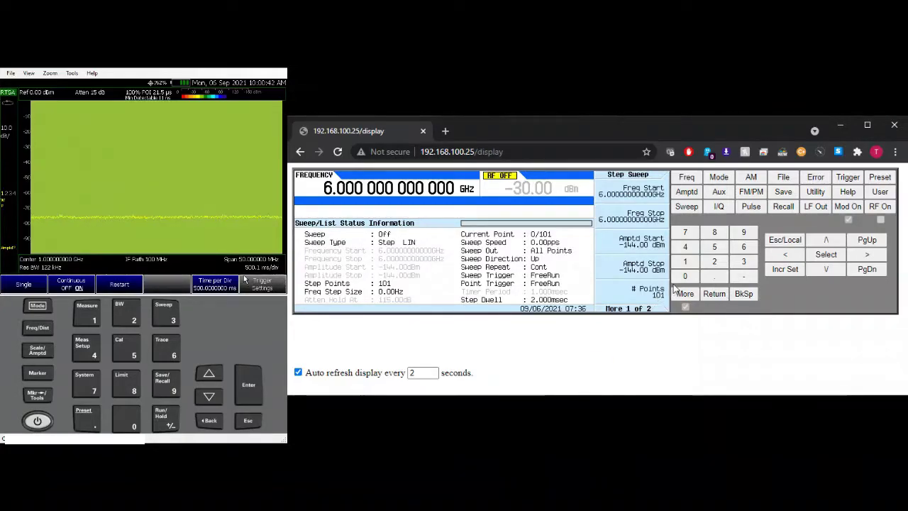
Set the step sweep start frequency to 990 MHz.
{"action": "left_click", "coordinate": [635, 196]}
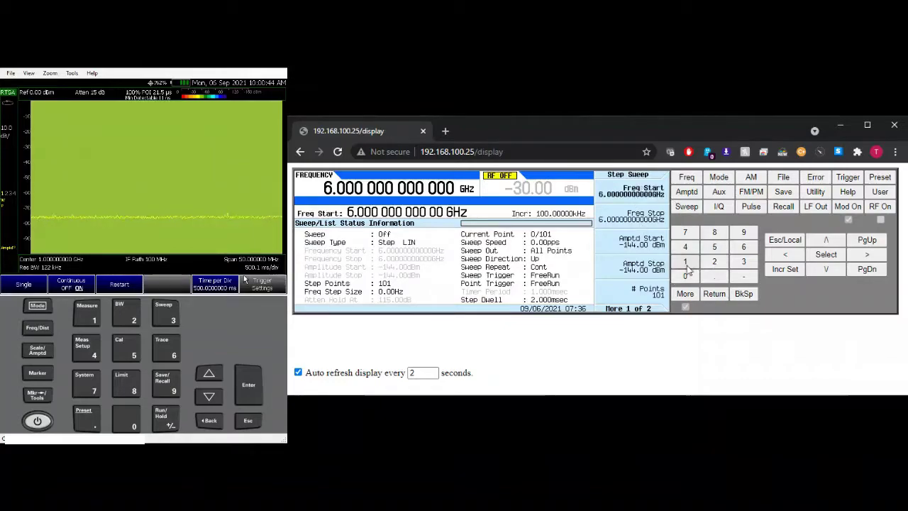
{"action": "left_click", "coordinate": [746, 233]}
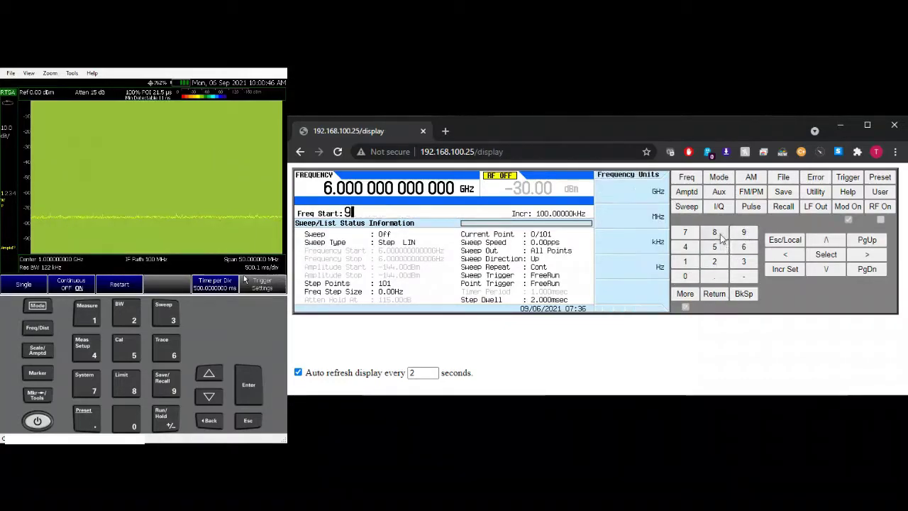
{"action": "left_click", "coordinate": [744, 232]}
{"action": "left_click", "coordinate": [685, 276]}
{"action": "left_click", "coordinate": [638, 215]}
{"action": "right_click", "coordinate": [649, 215]}
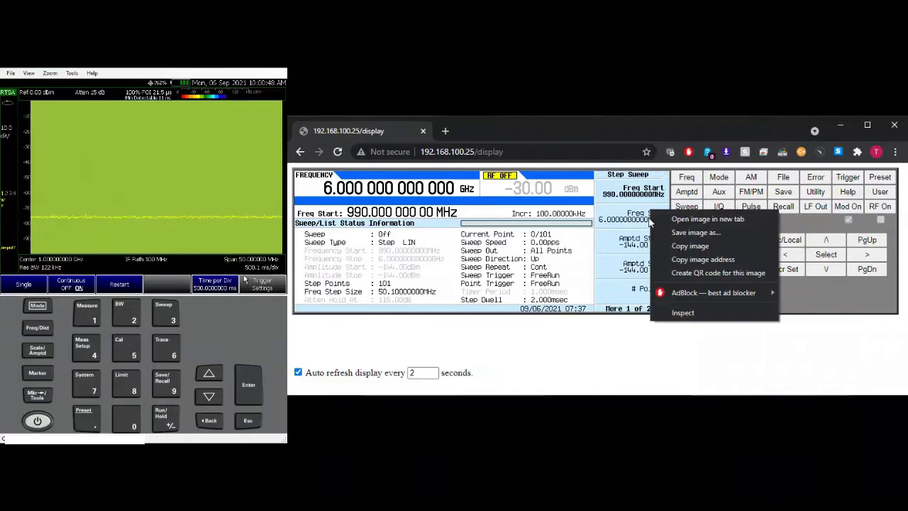
Set the step sweep stop frequency to 1.01 GHz, correcting a mistyped entry.
{"action": "left_click", "coordinate": [642, 217]}
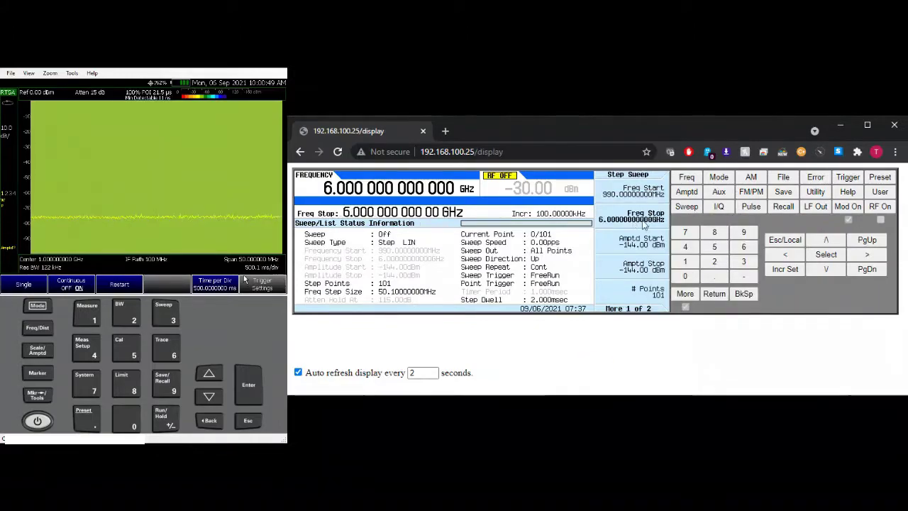
{"action": "left_click", "coordinate": [684, 263]}
{"action": "left_click", "coordinate": [715, 276]}
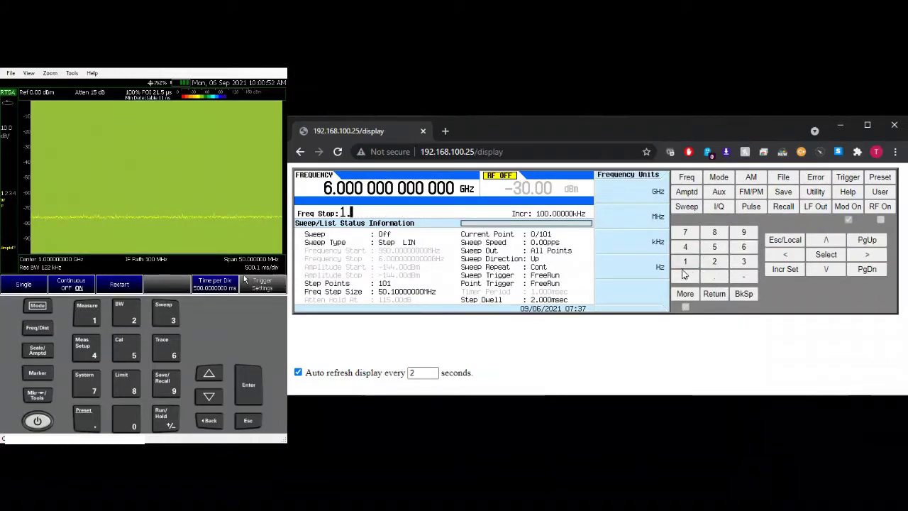
{"action": "left_click", "coordinate": [685, 261]}
{"action": "left_click", "coordinate": [646, 193]}
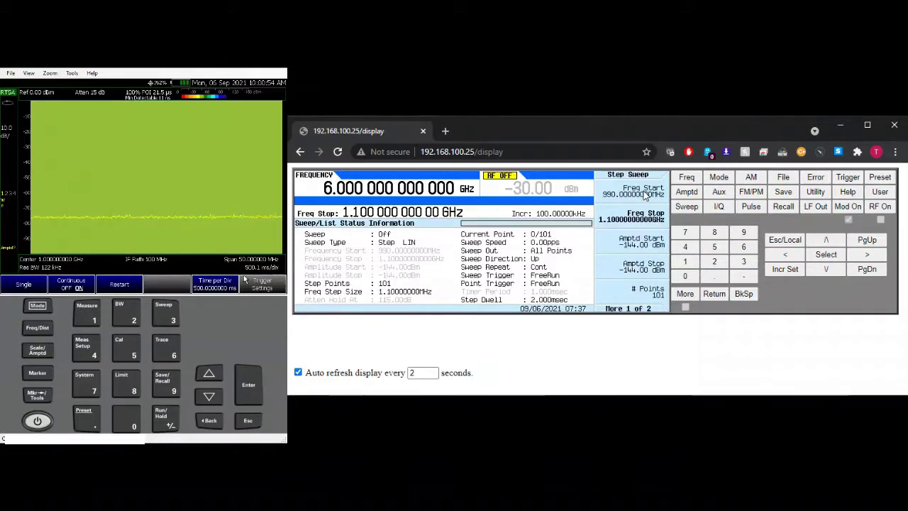
{"action": "left_click", "coordinate": [688, 263]}
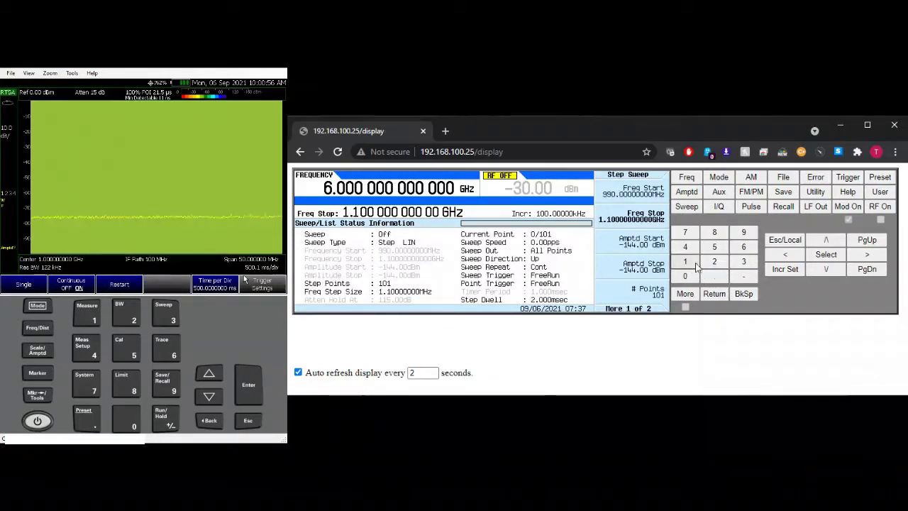
{"action": "left_click", "coordinate": [714, 276]}
{"action": "left_click", "coordinate": [685, 276]}
{"action": "left_click", "coordinate": [685, 262]}
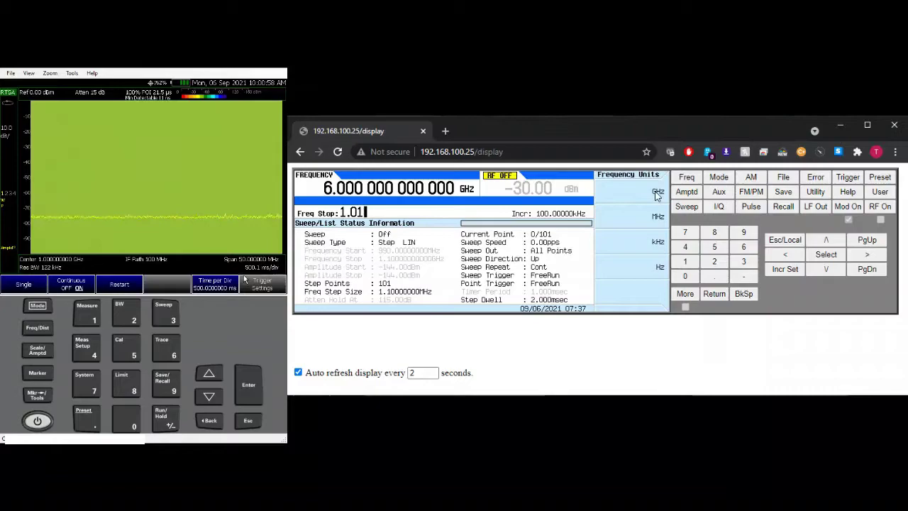
{"action": "left_click", "coordinate": [658, 193]}
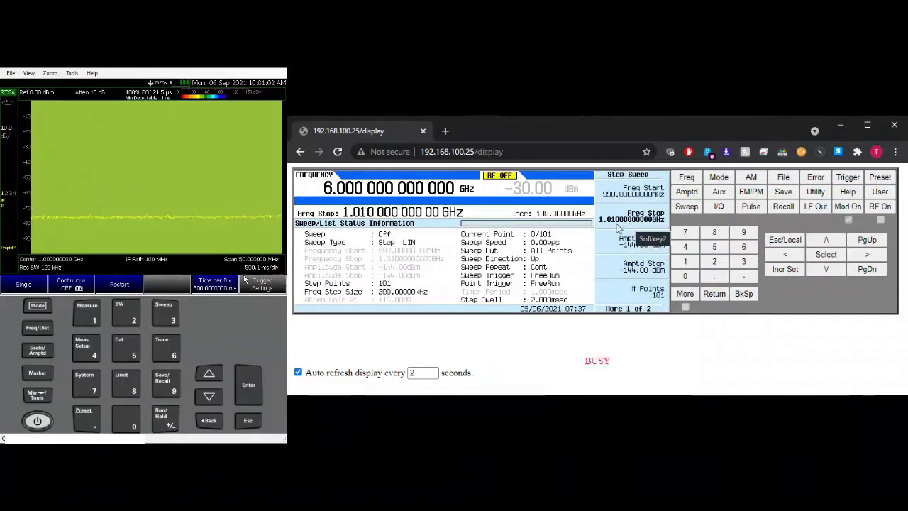
Set the sweep to 3 points, briefly trying 5, for a 10 MHz step.
{"action": "left_click", "coordinate": [651, 295]}
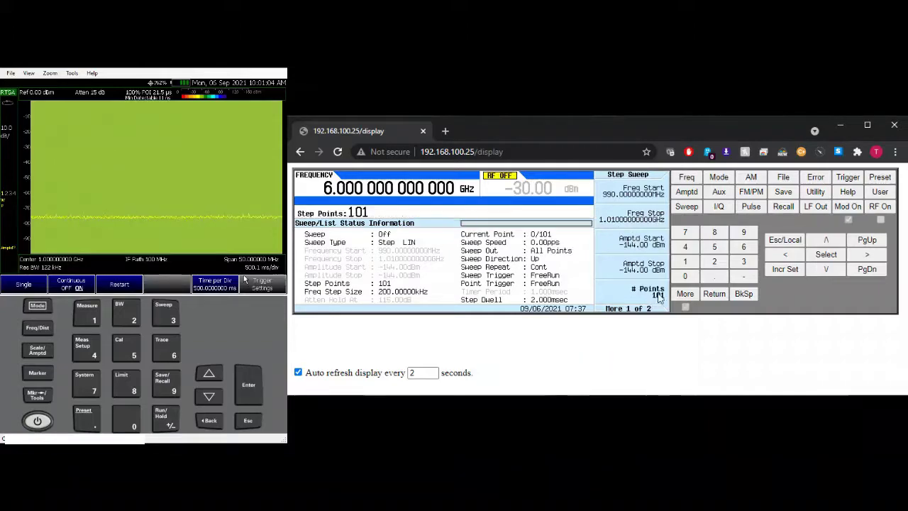
{"action": "left_click", "coordinate": [744, 261]}
{"action": "left_click", "coordinate": [638, 196]}
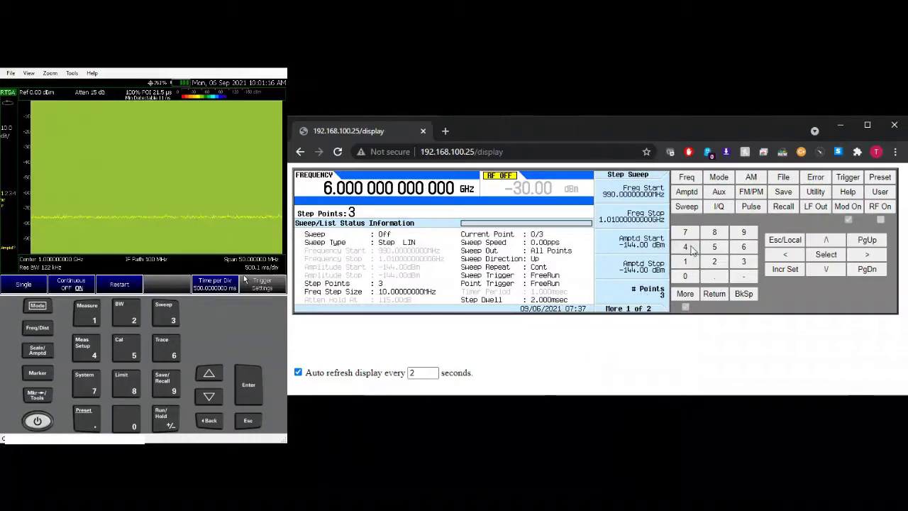
{"action": "left_click", "coordinate": [715, 253]}
{"action": "left_click", "coordinate": [632, 193]}
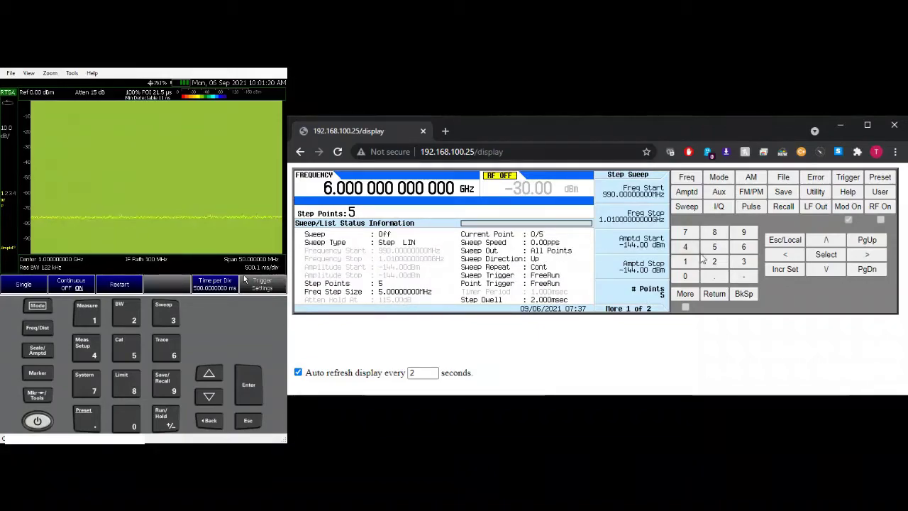
{"action": "left_click", "coordinate": [743, 263]}
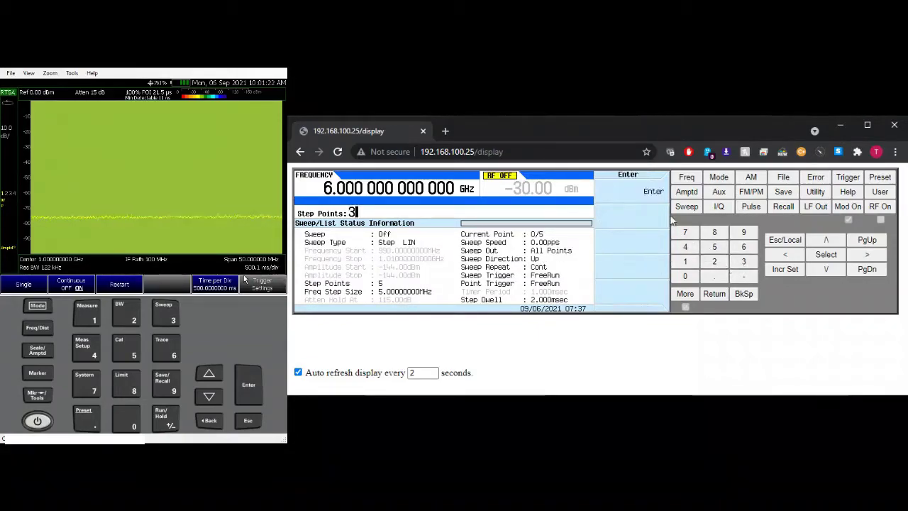
{"action": "left_click", "coordinate": [656, 197]}
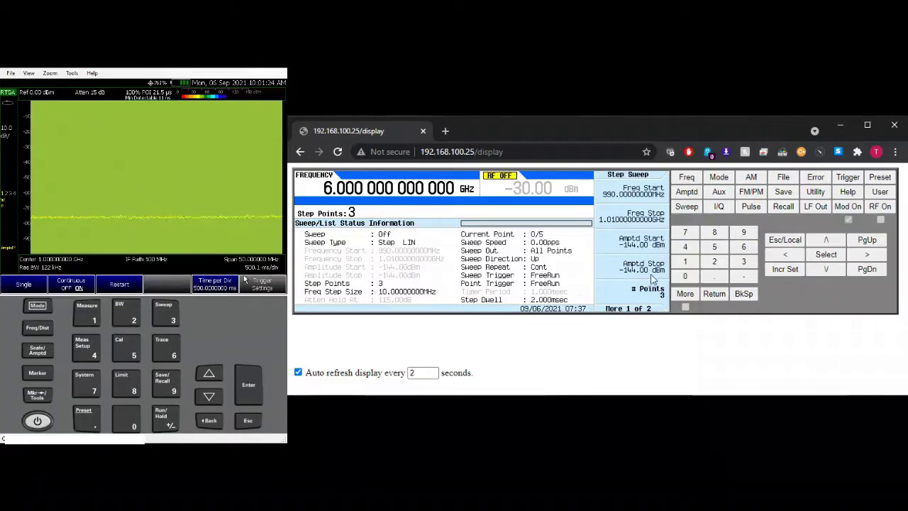
{"action": "left_click", "coordinate": [643, 244]}
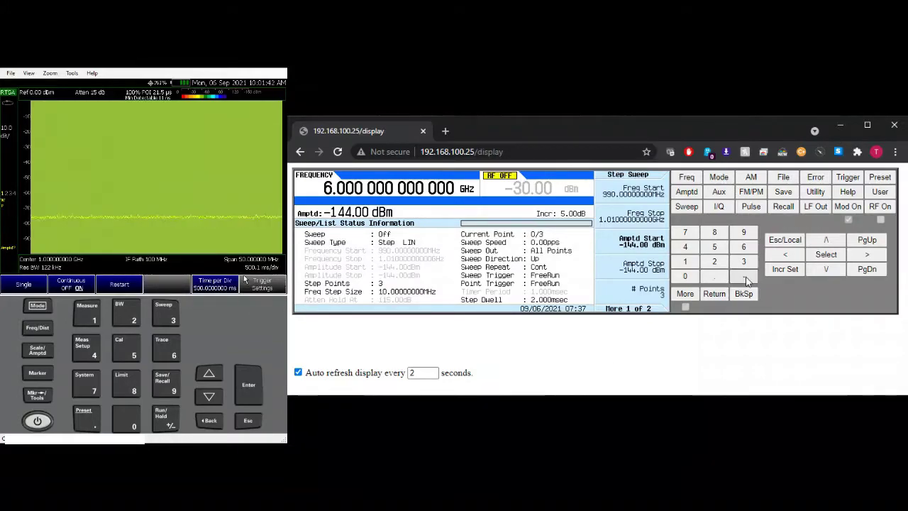
Set the sweep start amplitude to -50 dBm.
{"action": "left_click", "coordinate": [745, 278]}
{"action": "left_click", "coordinate": [743, 261]}
{"action": "left_click", "coordinate": [684, 276]}
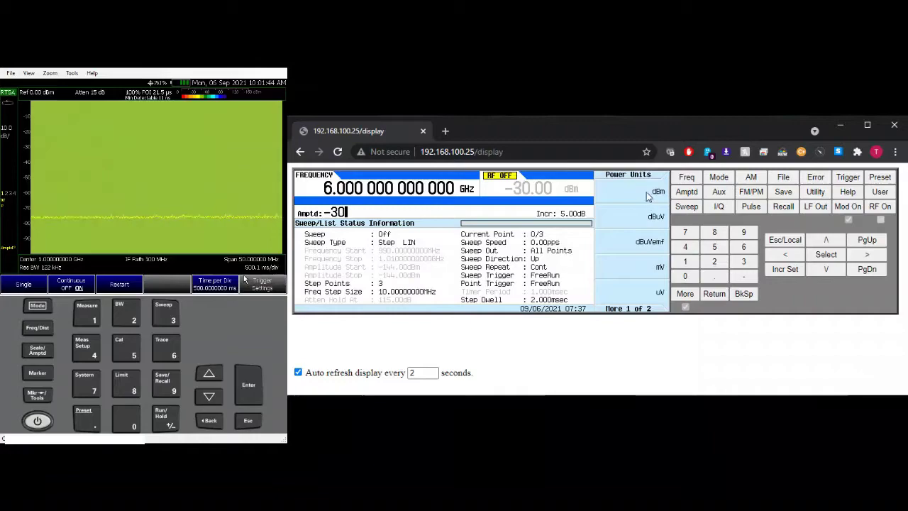
{"action": "left_click", "coordinate": [743, 294]}
{"action": "left_click", "coordinate": [745, 294]}
{"action": "left_click", "coordinate": [638, 203]}
Set the sweep stop amplitude to -20 dBm.
{"action": "left_click", "coordinate": [656, 270]}
{"action": "left_click", "coordinate": [743, 276]}
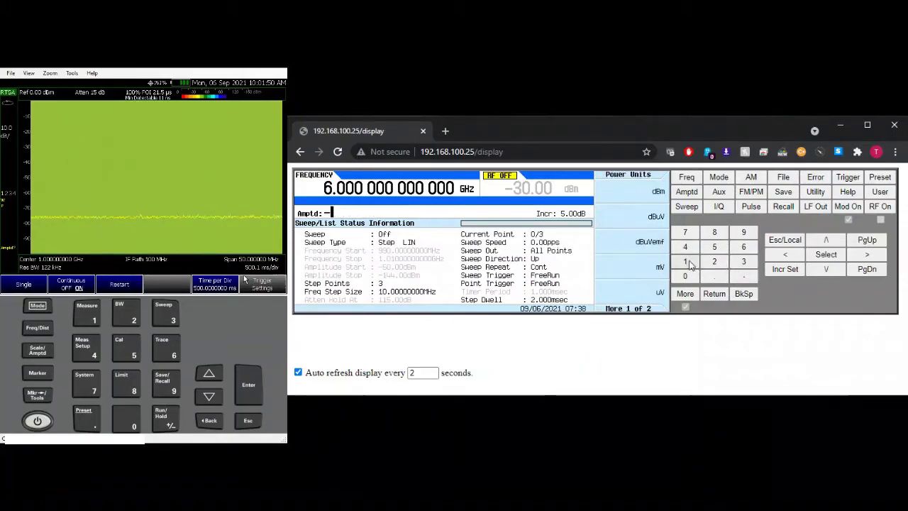
{"action": "left_click", "coordinate": [744, 293]}
{"action": "left_click", "coordinate": [695, 276]}
{"action": "left_click", "coordinate": [649, 197]}
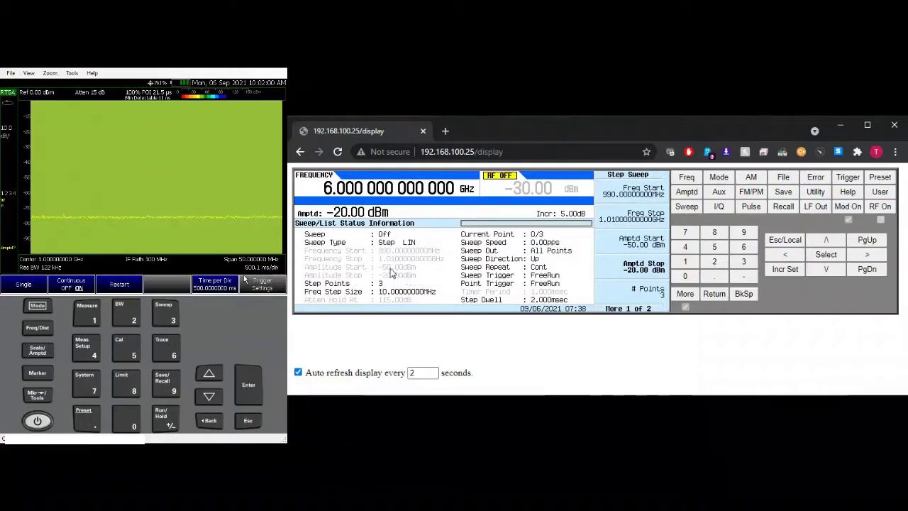
Change the step dwell from 2 msec to 1 sec, then return to the first Step Sweep page.
{"action": "left_click", "coordinate": [685, 294]}
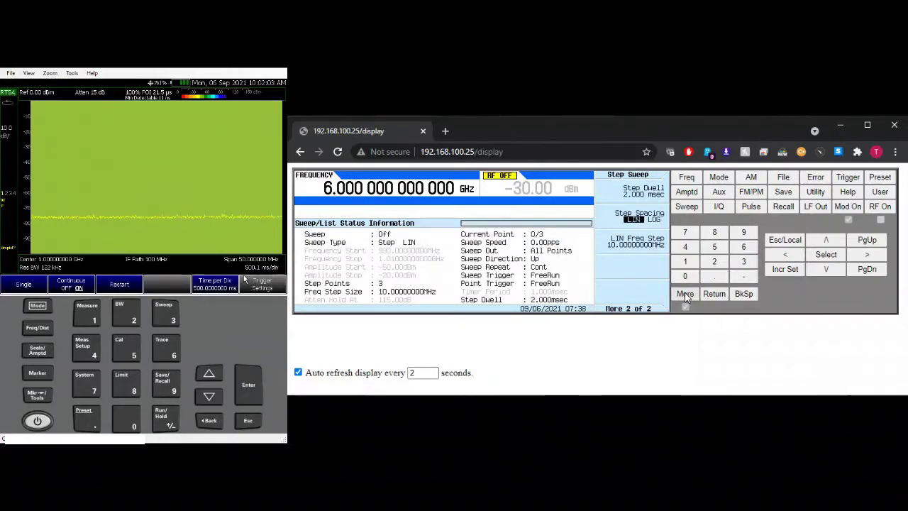
{"action": "left_click", "coordinate": [642, 201]}
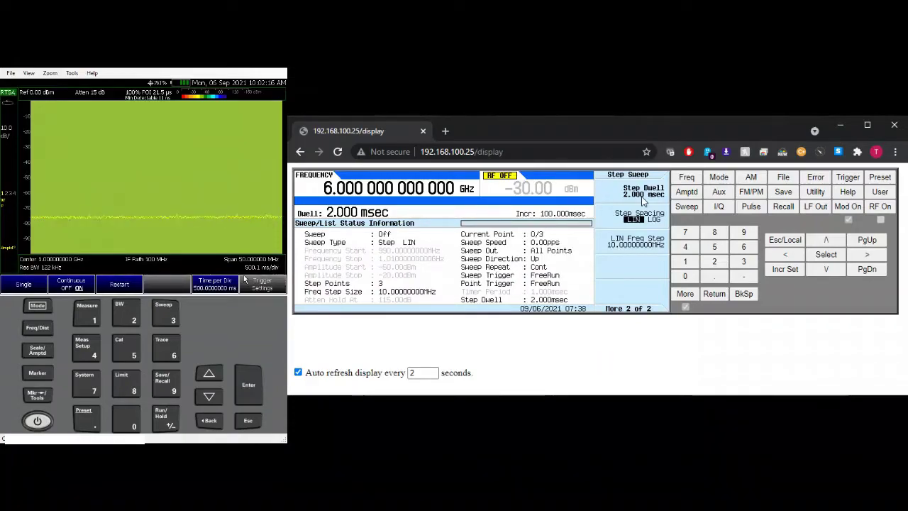
{"action": "left_click", "coordinate": [687, 263]}
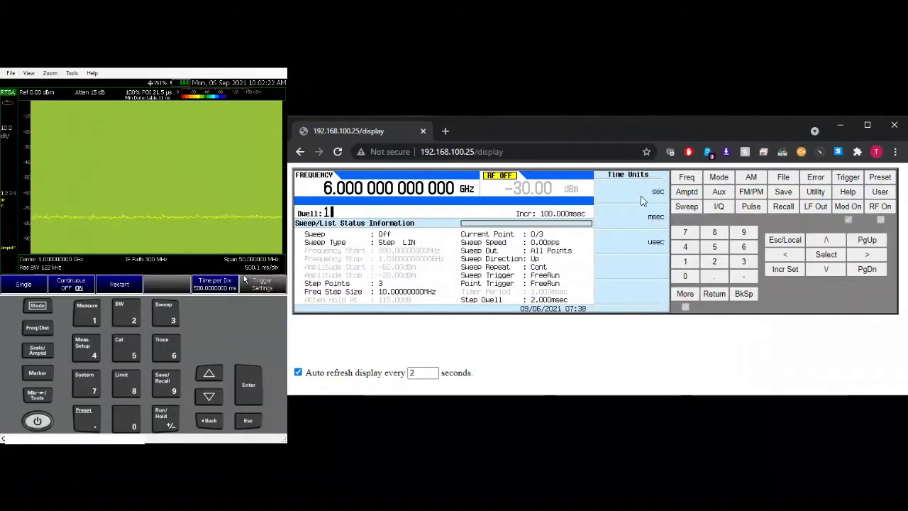
{"action": "left_click", "coordinate": [642, 201]}
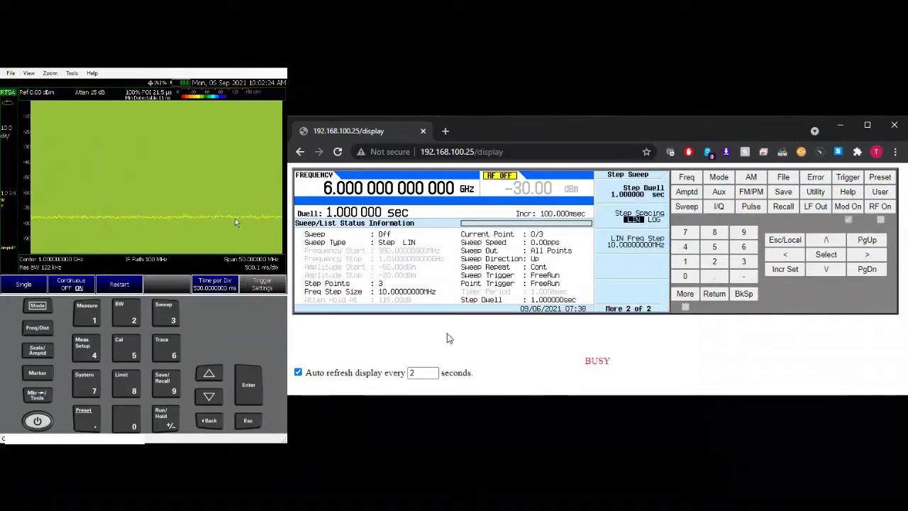
{"action": "left_click", "coordinate": [715, 296]}
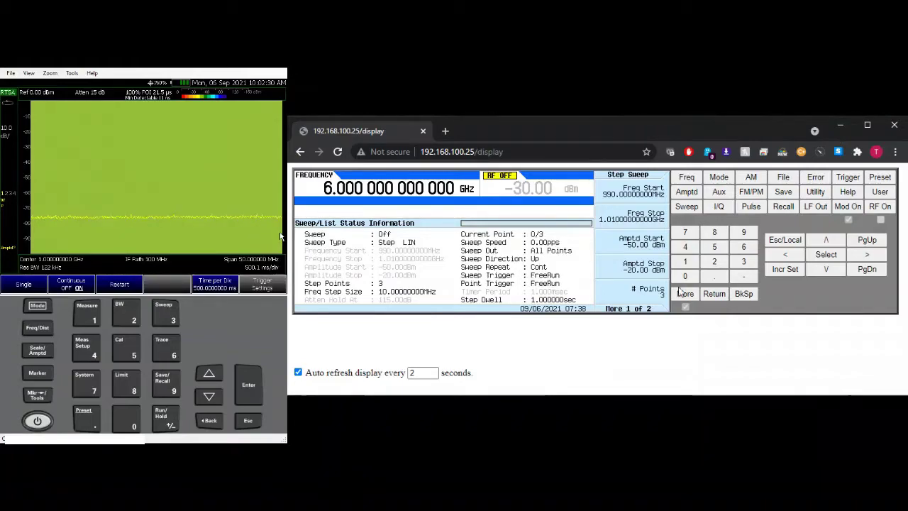
Turn on frequency sweeping in Sweep Mode, stepping 990 MHz, 1 GHz, 1.01 GHz.
{"action": "left_click", "coordinate": [710, 297]}
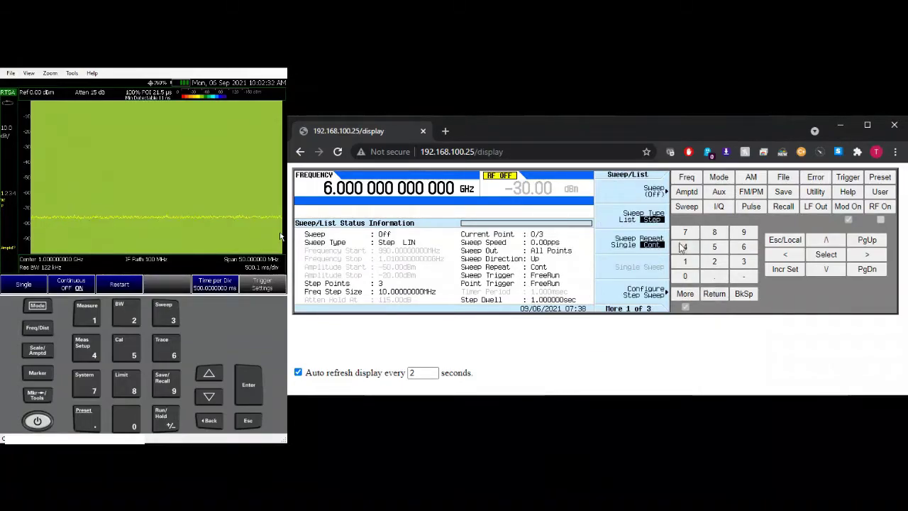
{"action": "left_click", "coordinate": [660, 194]}
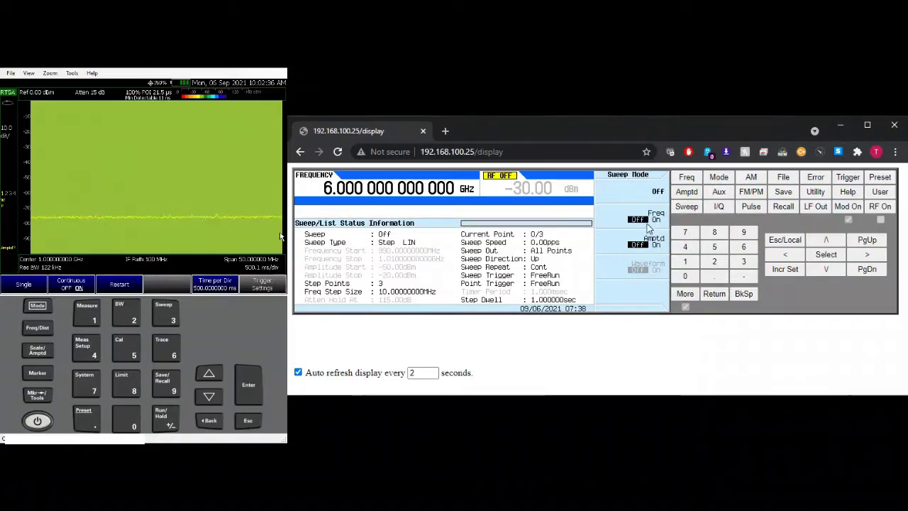
{"action": "left_click", "coordinate": [647, 226]}
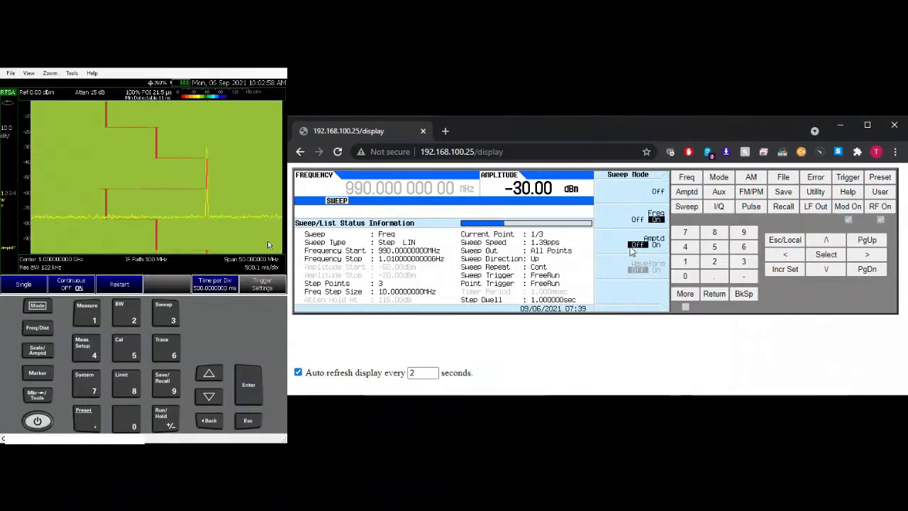
Turn on amplitude sweeping so the sweep mode becomes Freq+Amptd.
{"action": "left_click", "coordinate": [656, 244]}
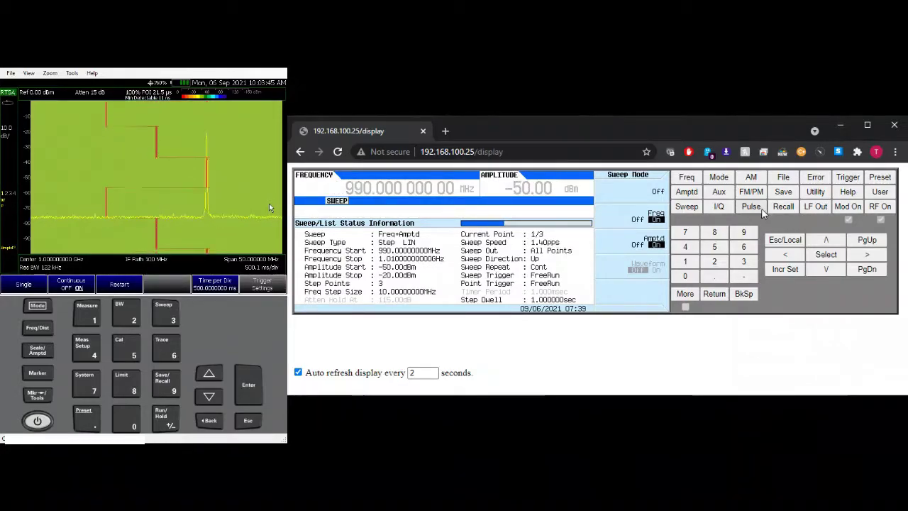
Turn on free-run pulse modulation, cycle RF output off and on, and return to Sweep.
{"action": "left_click", "coordinate": [693, 210]}
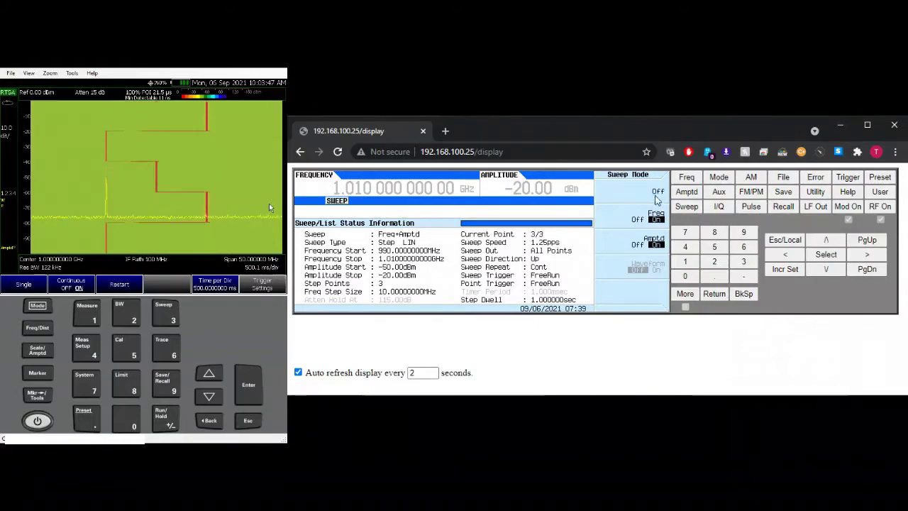
{"action": "left_click", "coordinate": [753, 207]}
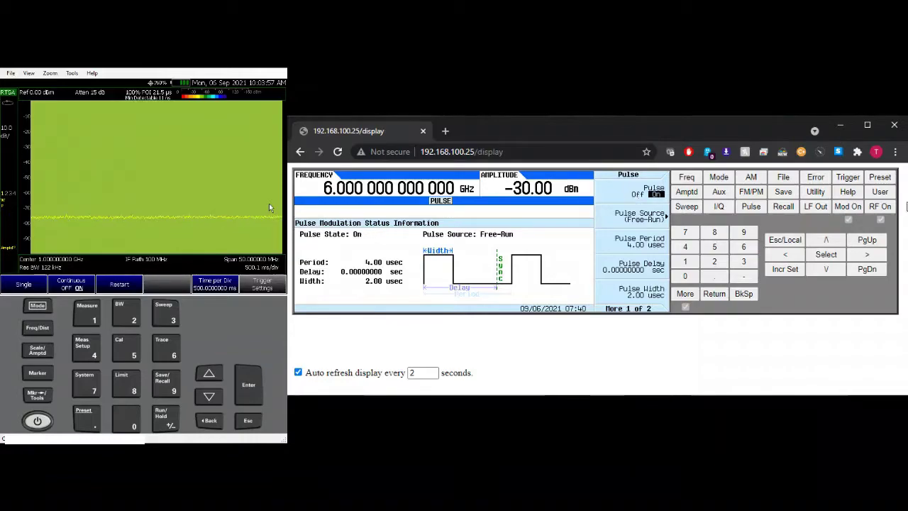
{"action": "left_click", "coordinate": [888, 208]}
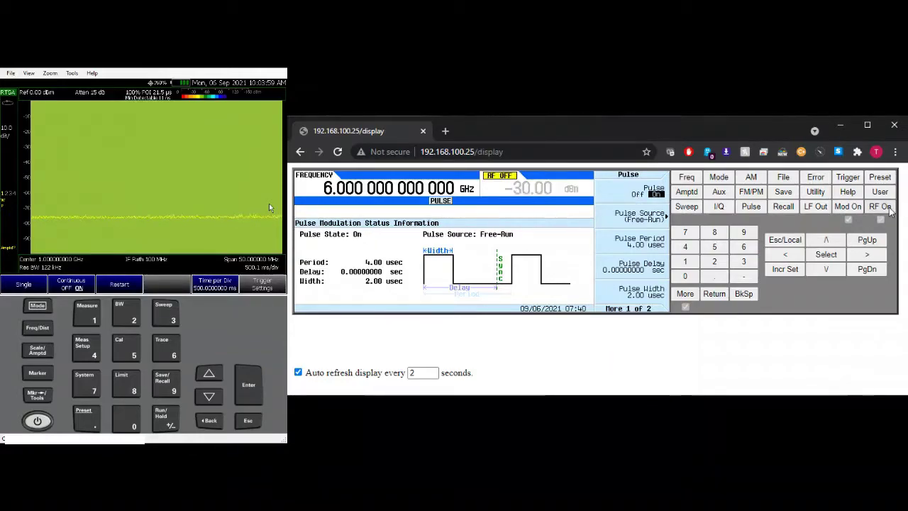
{"action": "left_click", "coordinate": [878, 212]}
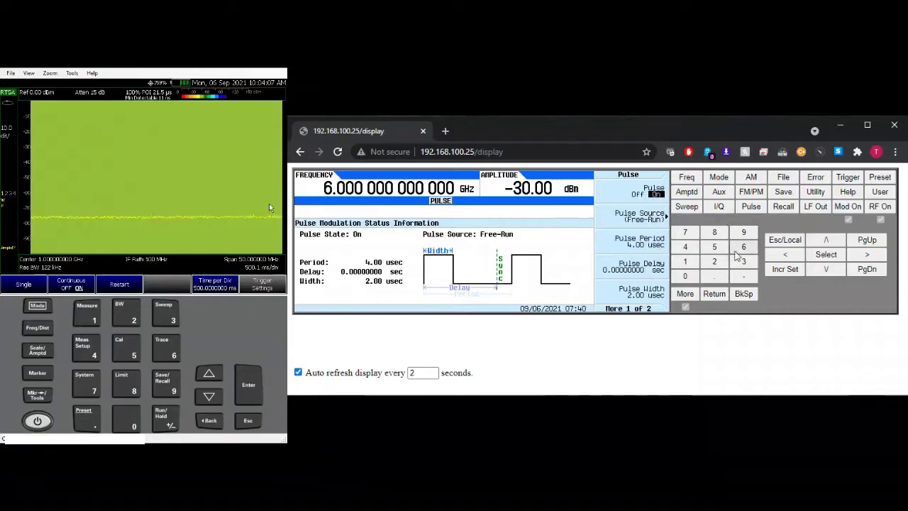
{"action": "left_click", "coordinate": [684, 208]}
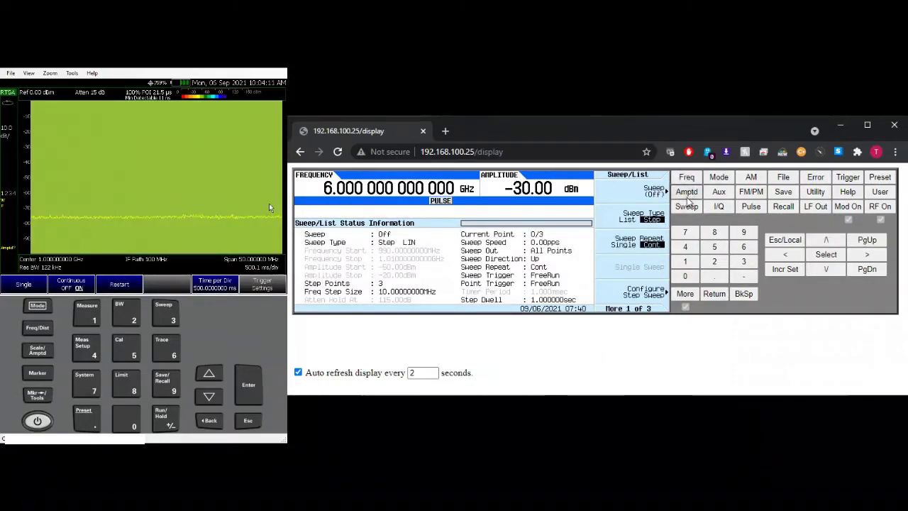
Set the carrier frequency to 1 GHz.
{"action": "left_click", "coordinate": [686, 178]}
{"action": "left_click", "coordinate": [690, 263]}
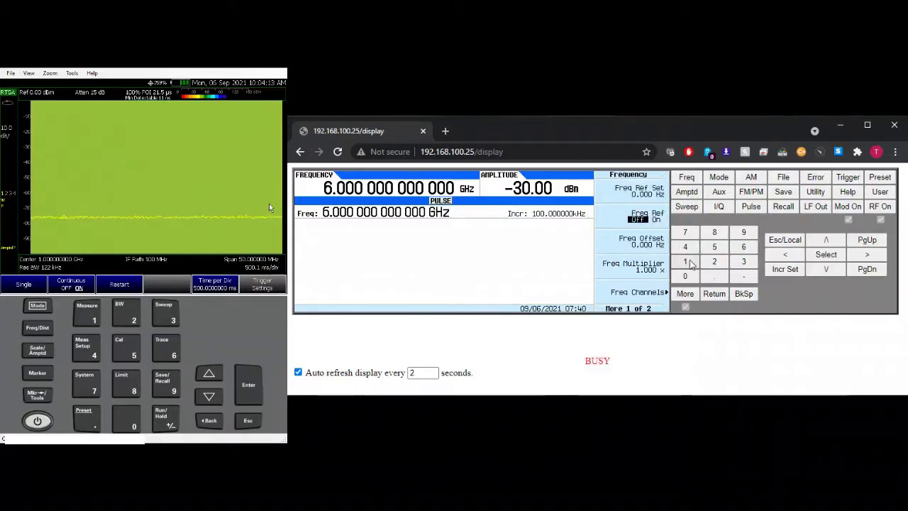
{"action": "left_click", "coordinate": [635, 190]}
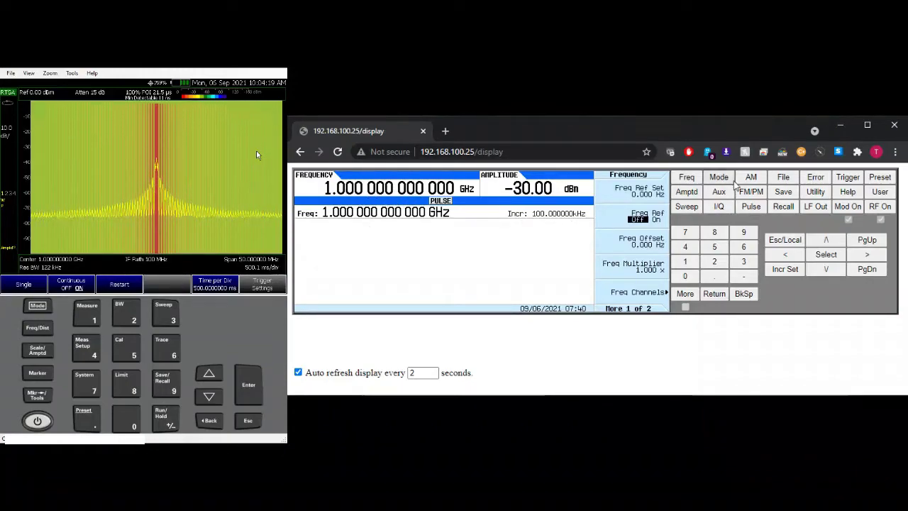
Turn on both frequency and amplitude sweeping in Sweep Mode.
{"action": "left_click", "coordinate": [699, 207]}
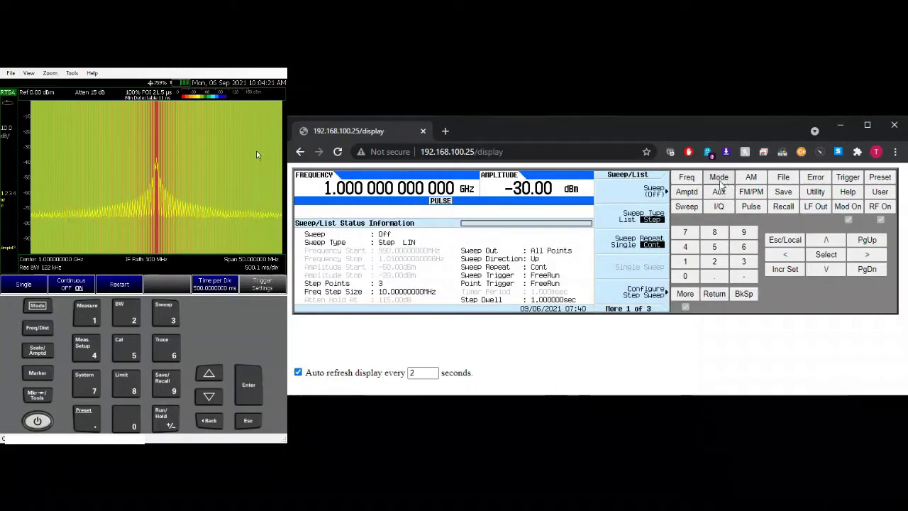
{"action": "left_click", "coordinate": [663, 192]}
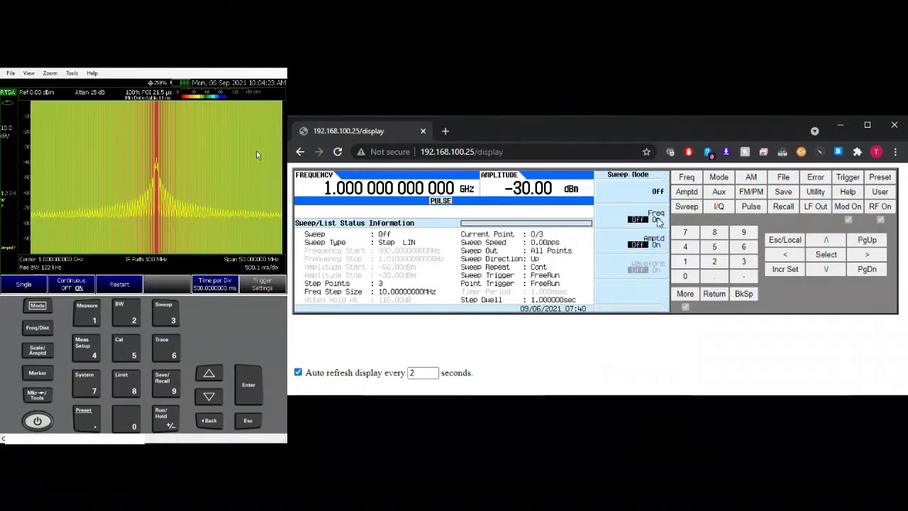
{"action": "left_click", "coordinate": [657, 220]}
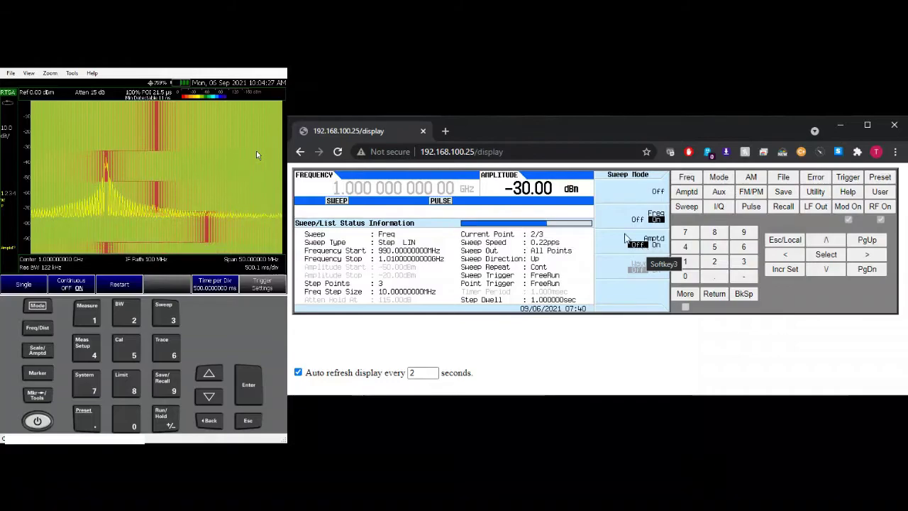
{"action": "left_click", "coordinate": [625, 238]}
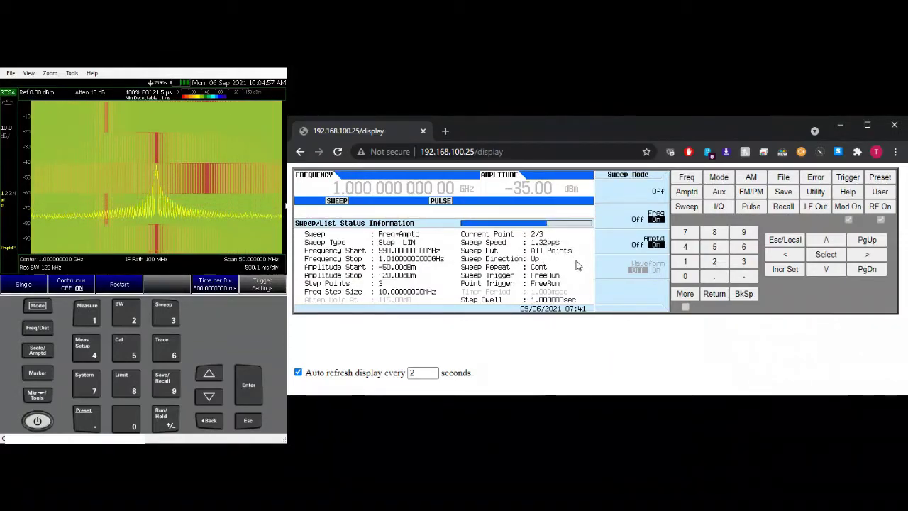
Verify pulse modulation, then set the sweep trigger to Trigger and Run from the Trigger Key.
{"action": "left_click", "coordinate": [755, 207]}
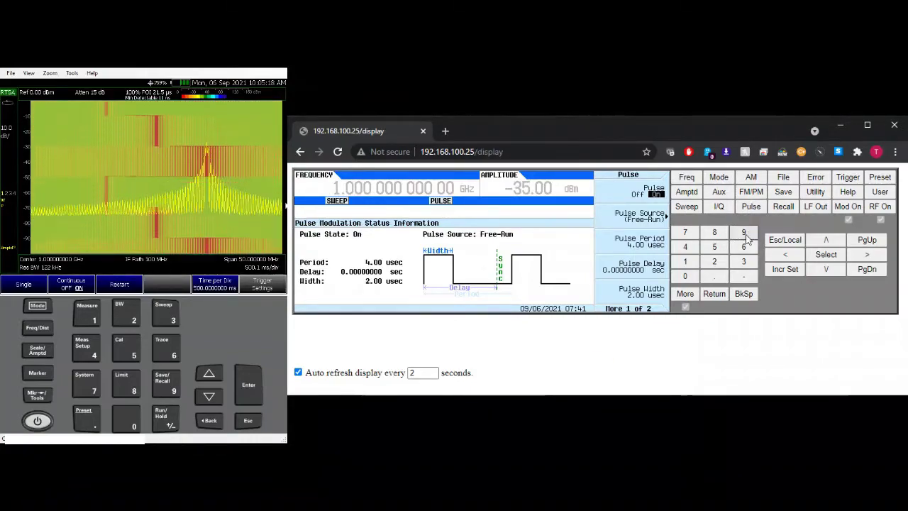
{"action": "left_click", "coordinate": [683, 208]}
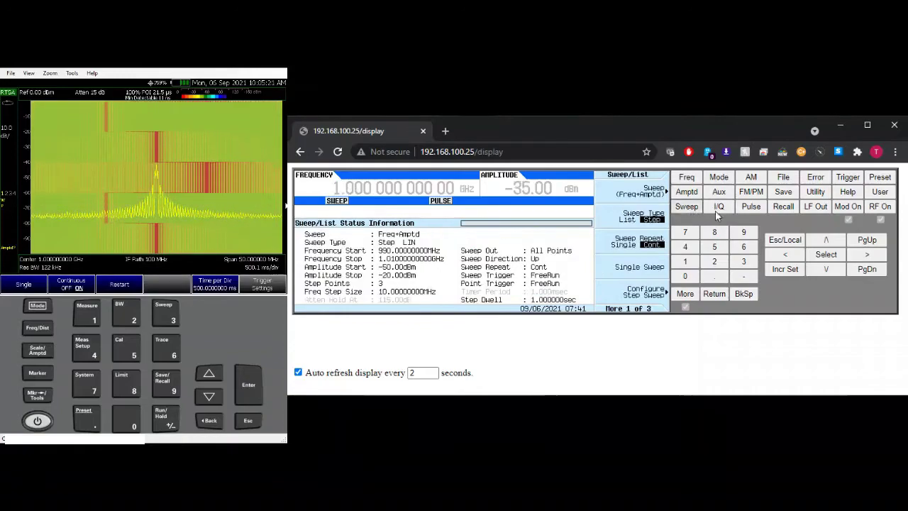
{"action": "left_click", "coordinate": [686, 294]}
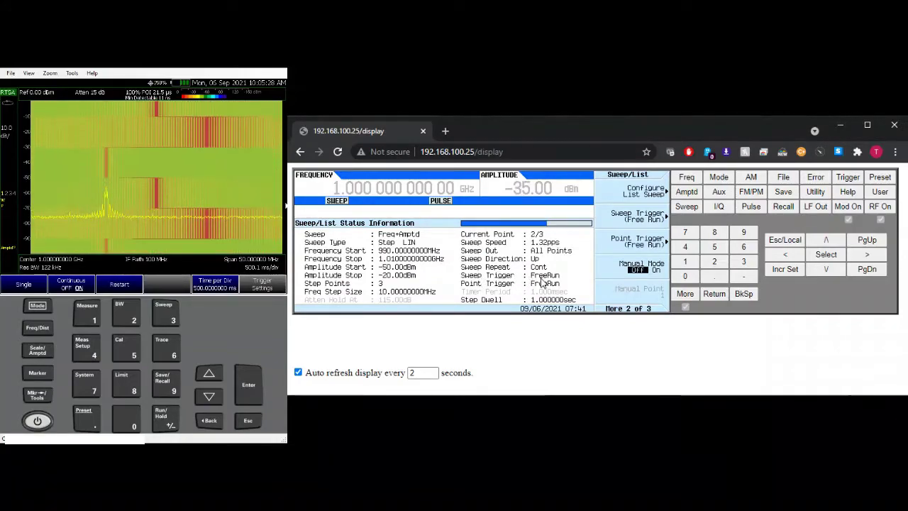
{"action": "left_click", "coordinate": [647, 222]}
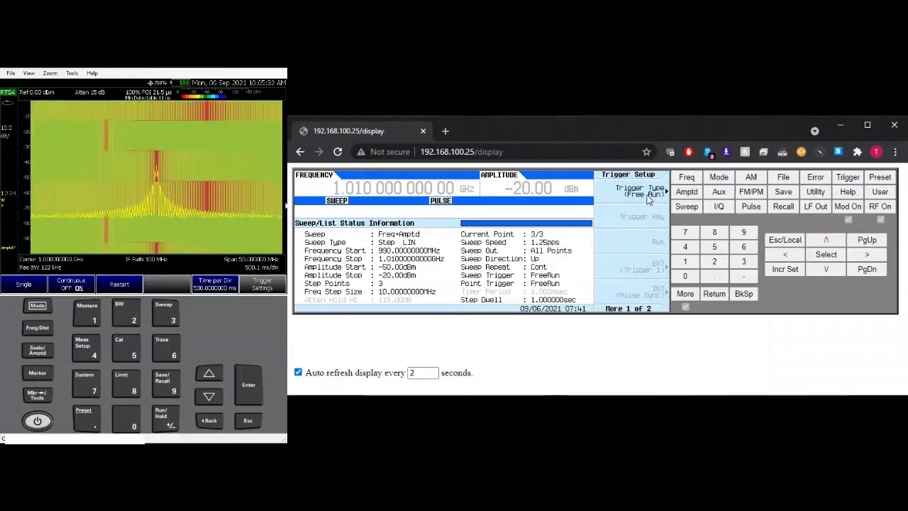
{"action": "left_click", "coordinate": [687, 207]}
{"action": "left_click", "coordinate": [685, 293]}
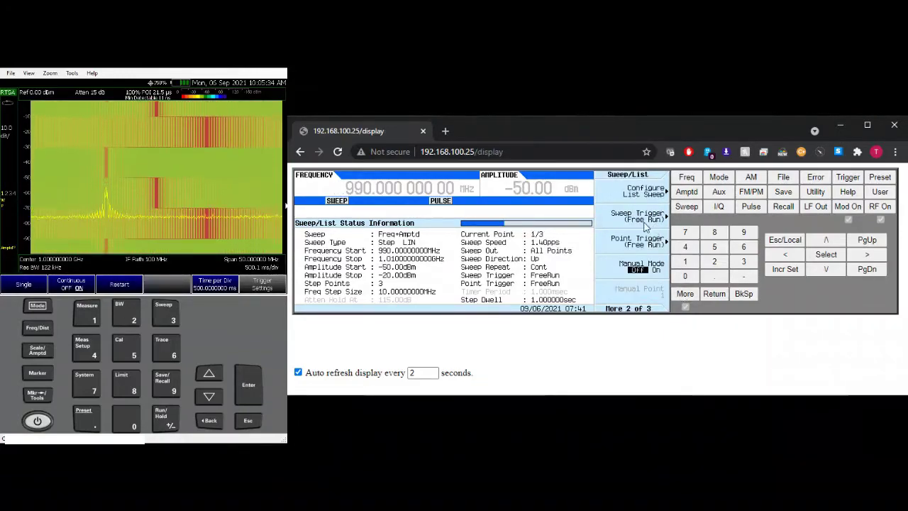
{"action": "left_click", "coordinate": [645, 223]}
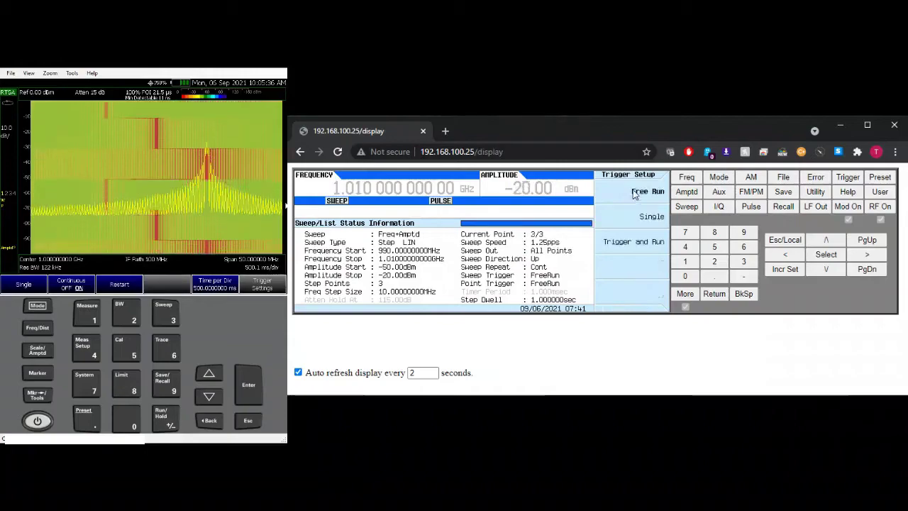
{"action": "left_click", "coordinate": [638, 244]}
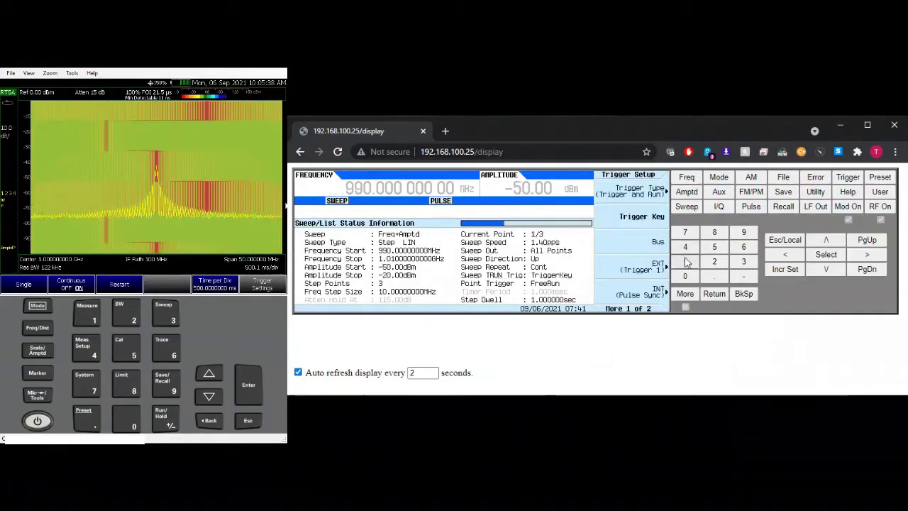
{"action": "left_click", "coordinate": [653, 225]}
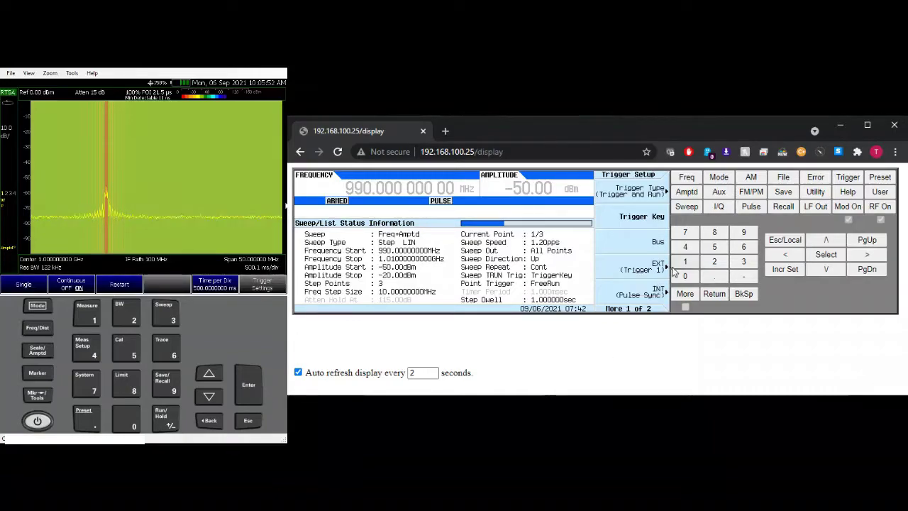
Trigger the armed sweep and set the sweep trigger type to Single.
{"action": "left_click", "coordinate": [848, 177]}
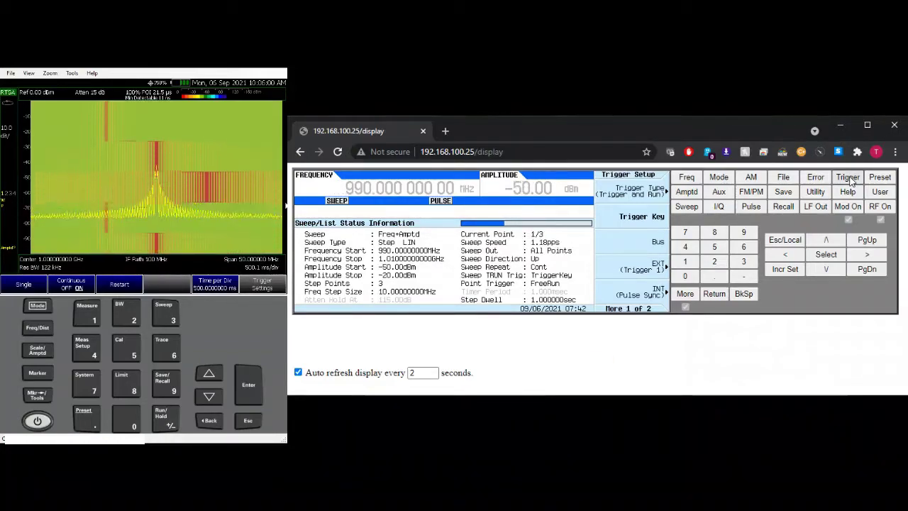
{"action": "left_click", "coordinate": [639, 190]}
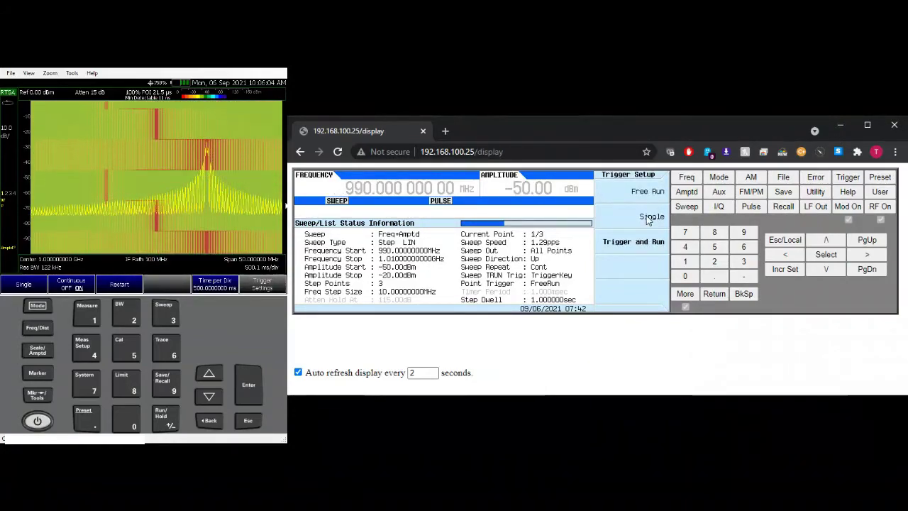
{"action": "left_click", "coordinate": [651, 216]}
Fire two triggers to run single sweeps, then return to the Sweep/List menu.
{"action": "left_click", "coordinate": [847, 177]}
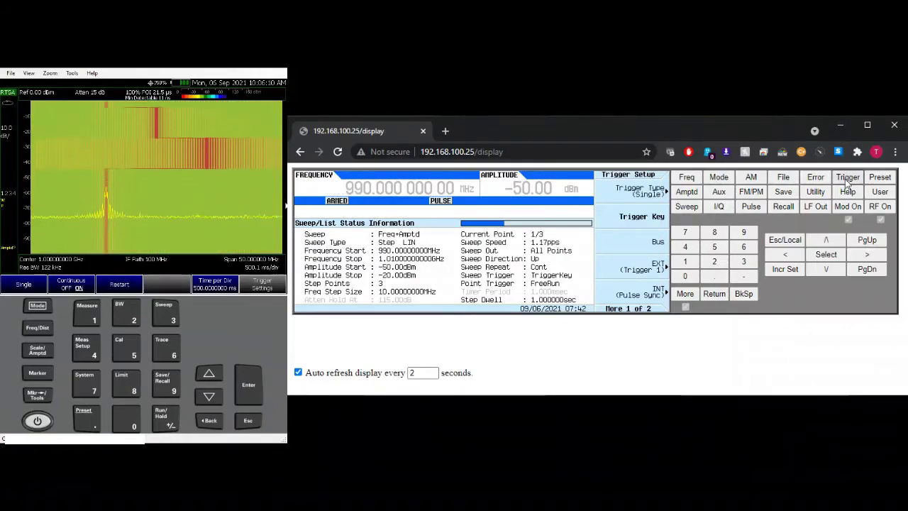
{"action": "left_click", "coordinate": [845, 179]}
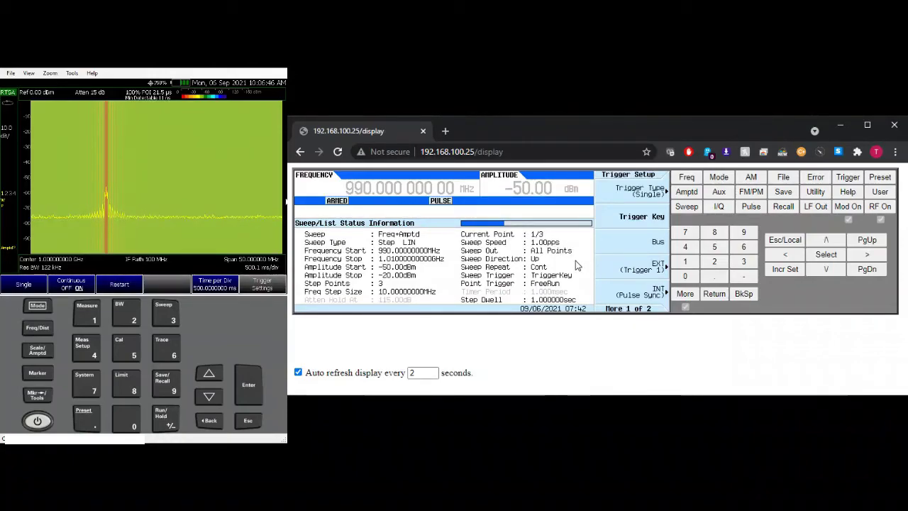
{"action": "left_click", "coordinate": [683, 208]}
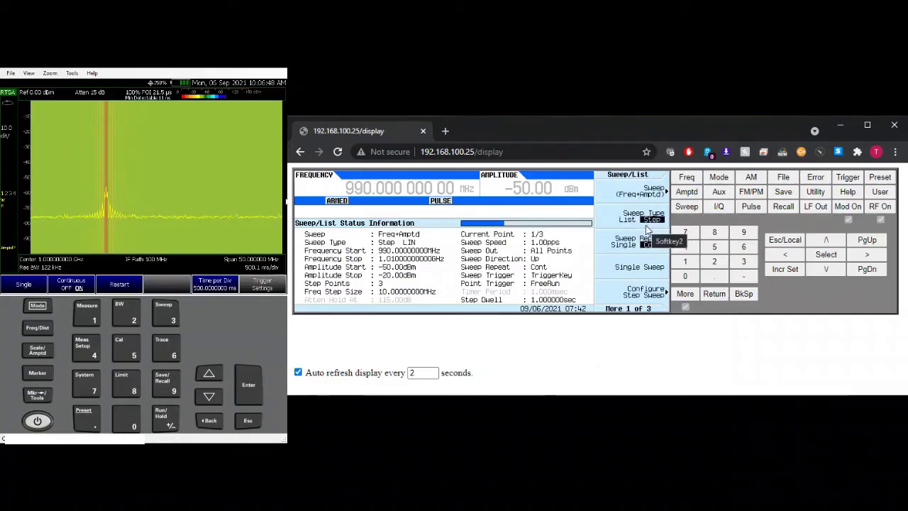